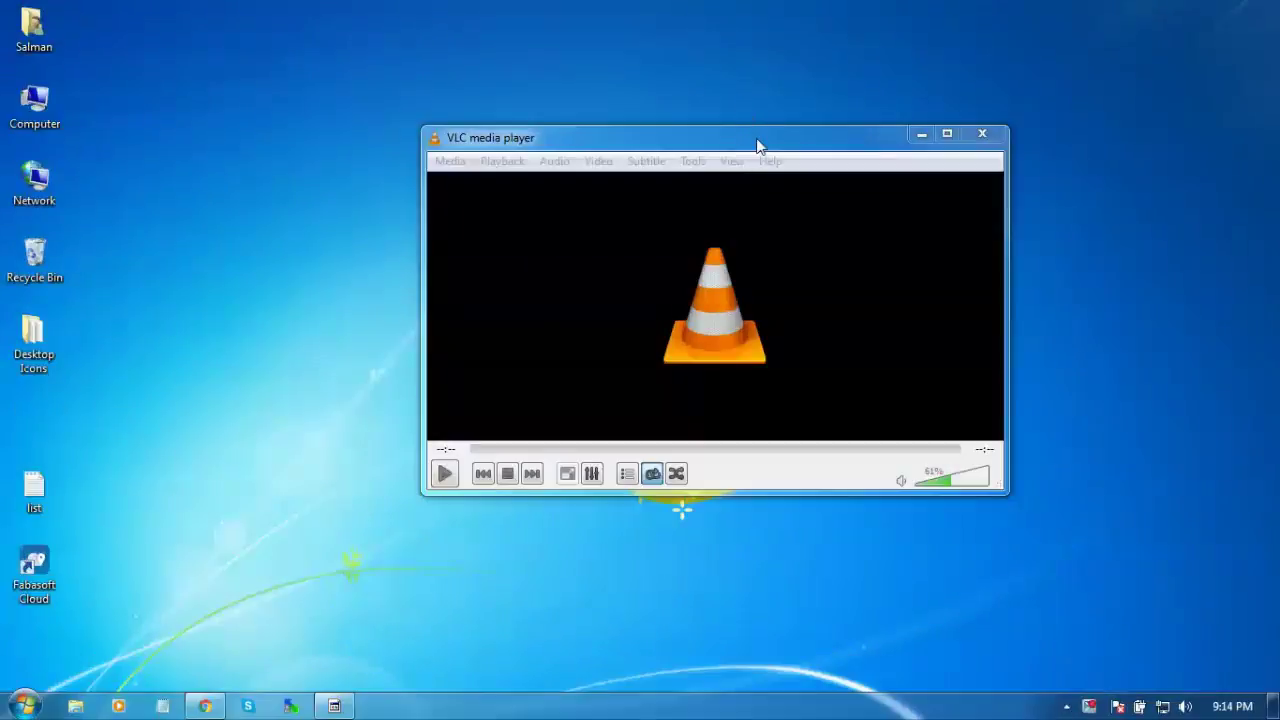
{"action": "left_click_drag", "start_coordinate": [757, 147], "coordinate": [730, 189]}
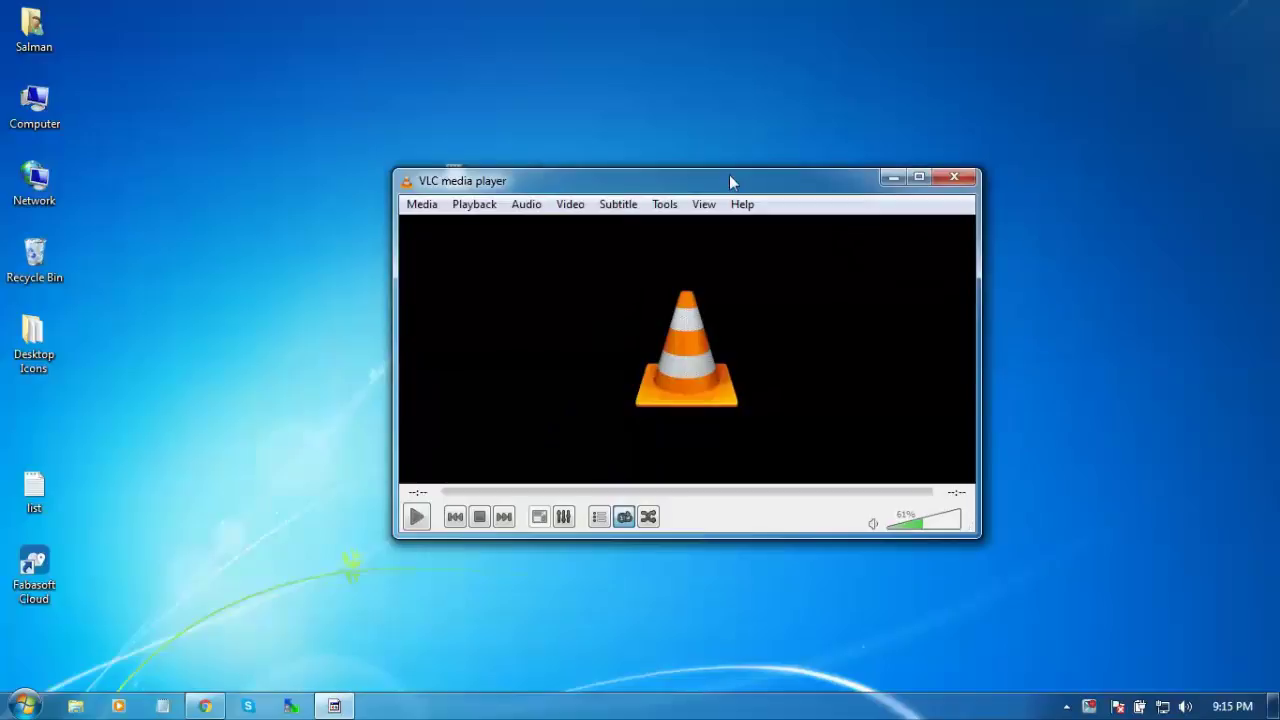
{"action": "left_click_drag", "start_coordinate": [729, 172], "coordinate": [728, 134]}
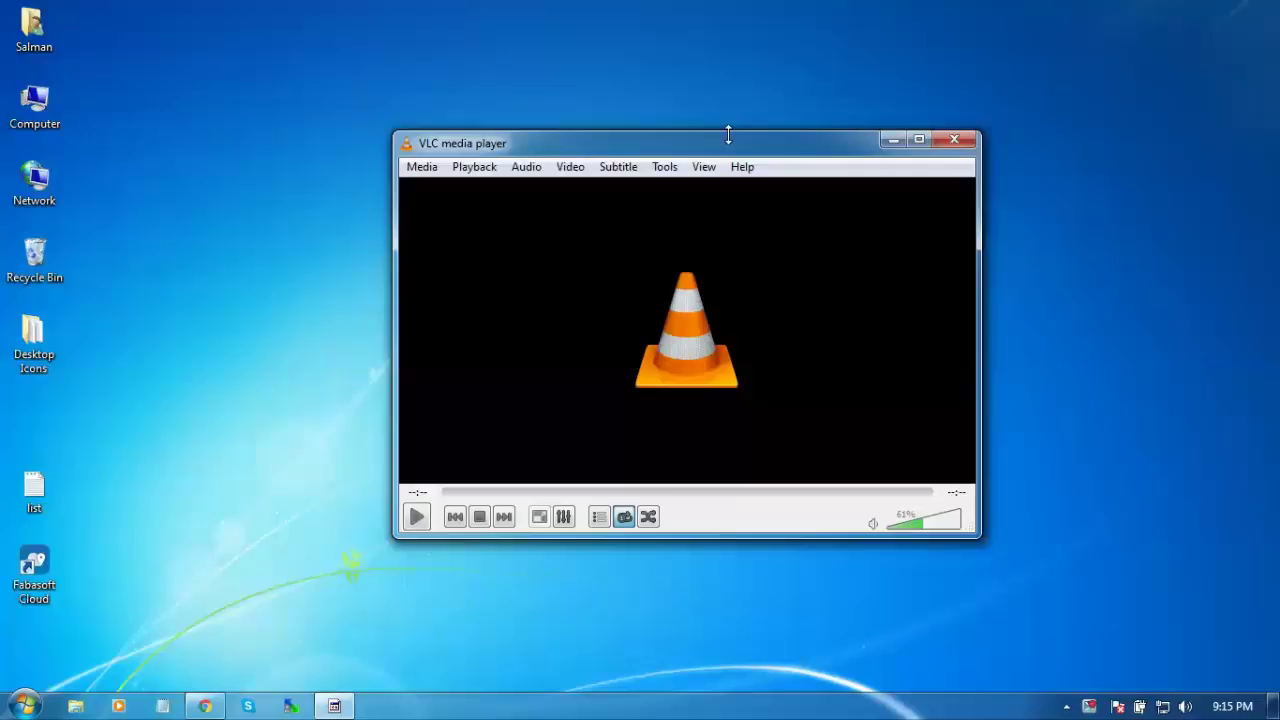
{"action": "left_click_drag", "start_coordinate": [706, 153], "coordinate": [633, 142]}
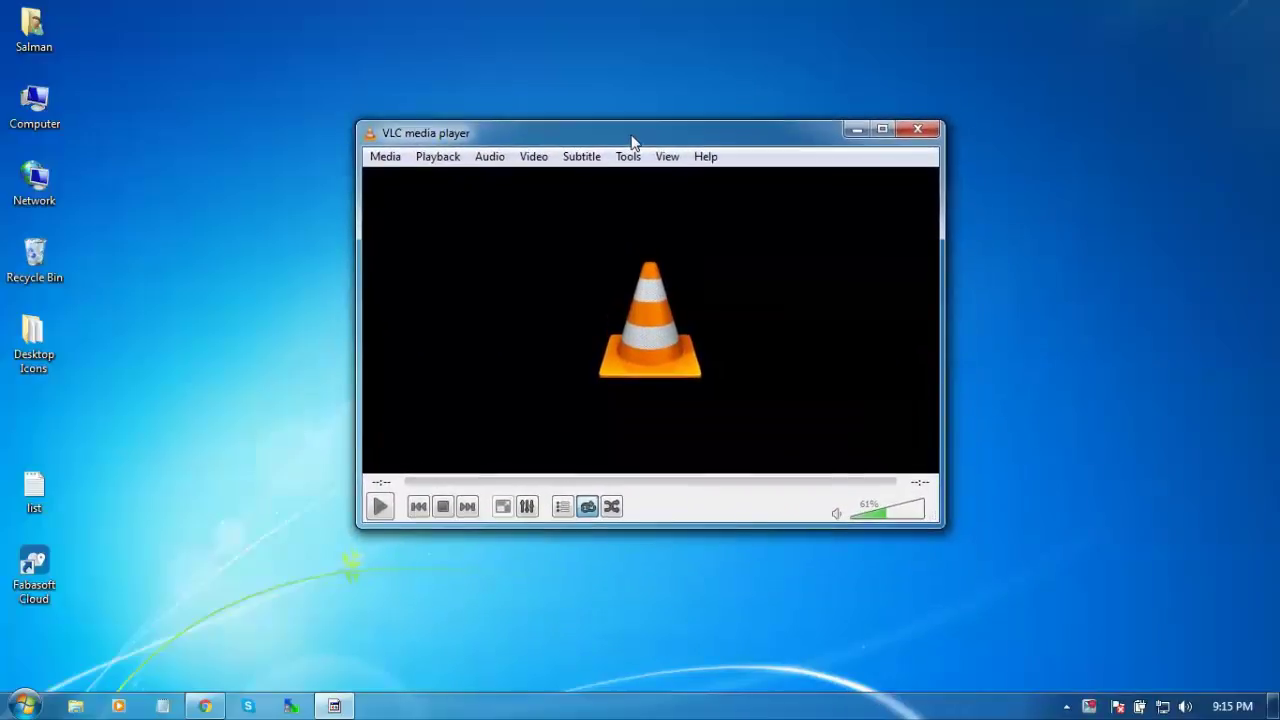
Open a capture device with the capture mode set to Desktop and a desired frame rate of 15 f/s
{"action": "left_click", "coordinate": [384, 160]}
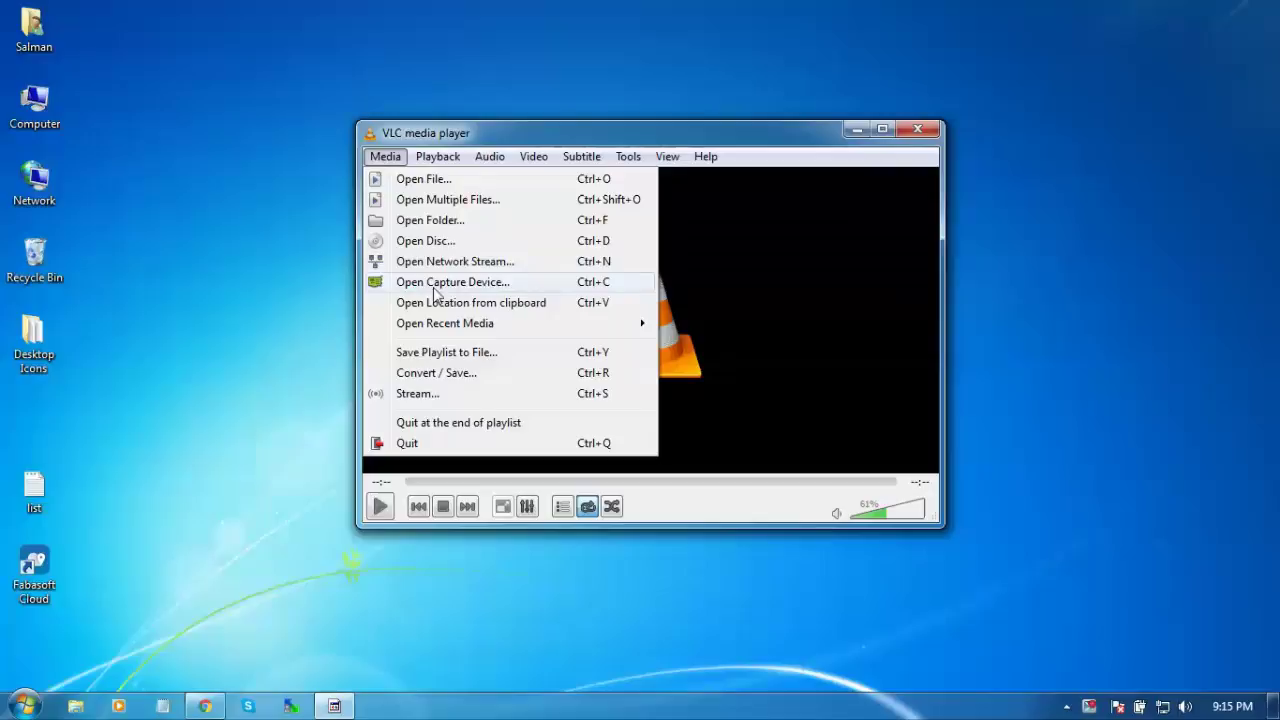
{"action": "left_click", "coordinate": [500, 285]}
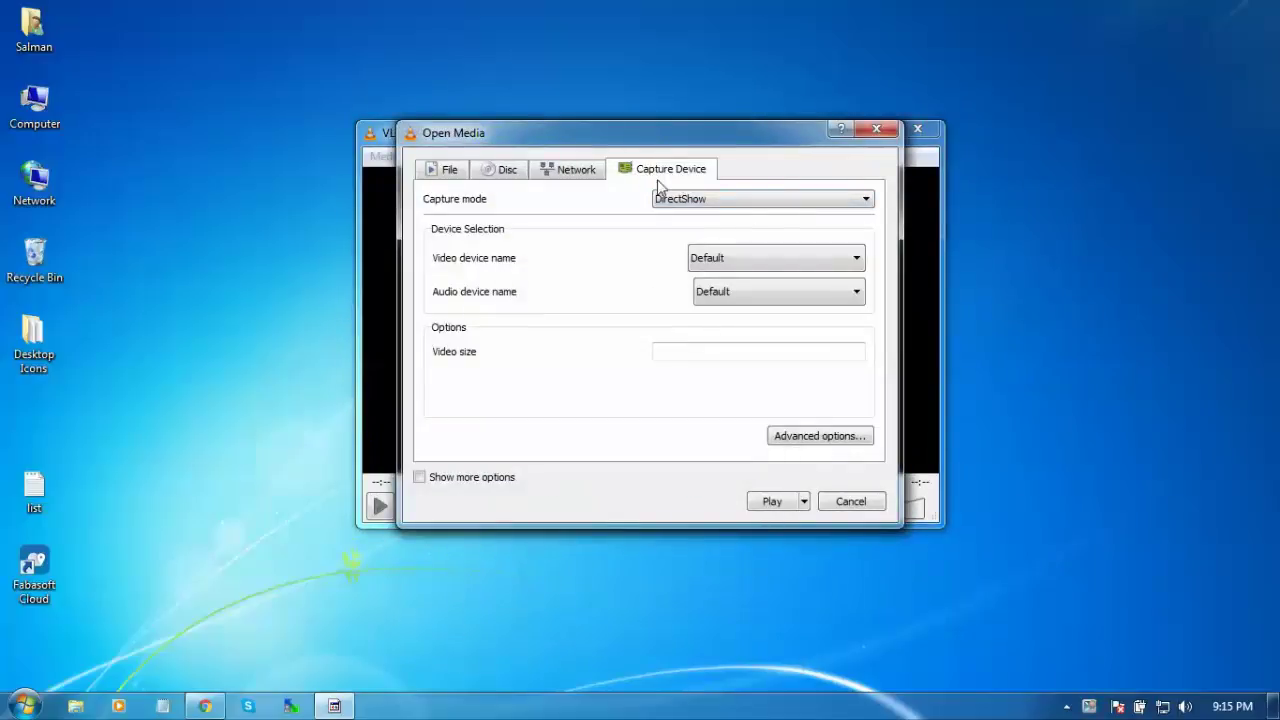
{"action": "left_click", "coordinate": [735, 202]}
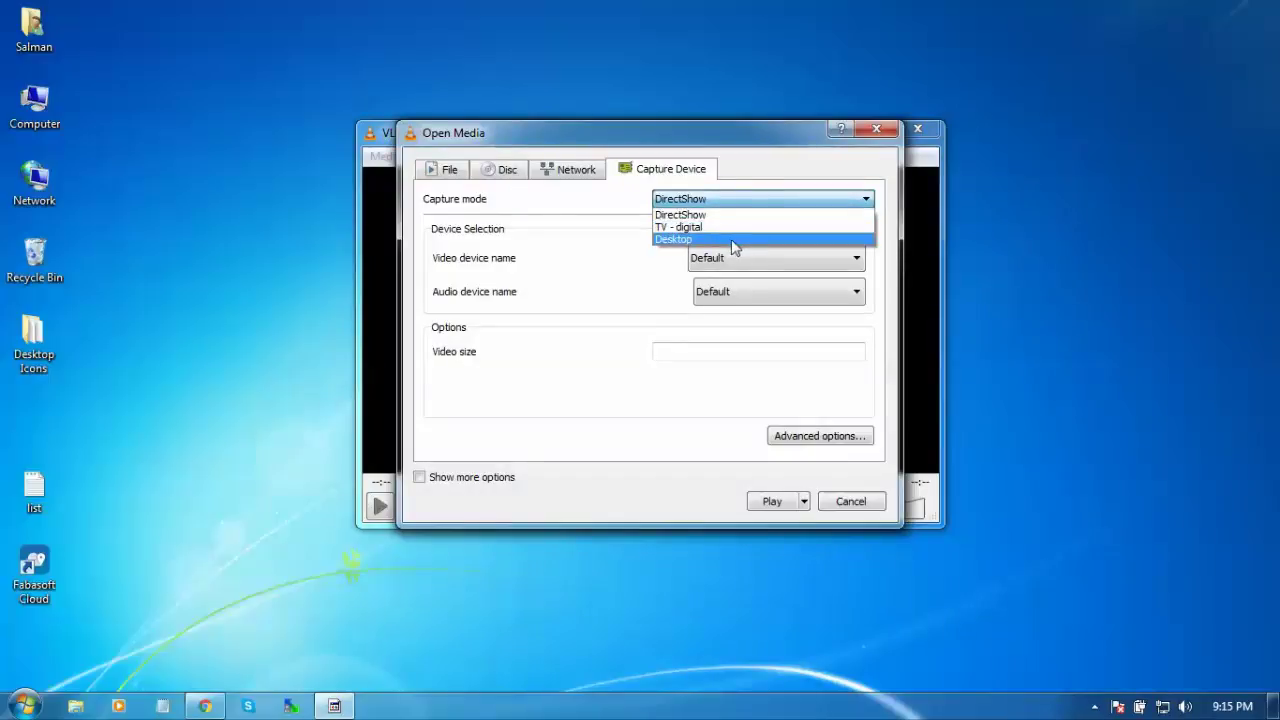
{"action": "left_click", "coordinate": [731, 239]}
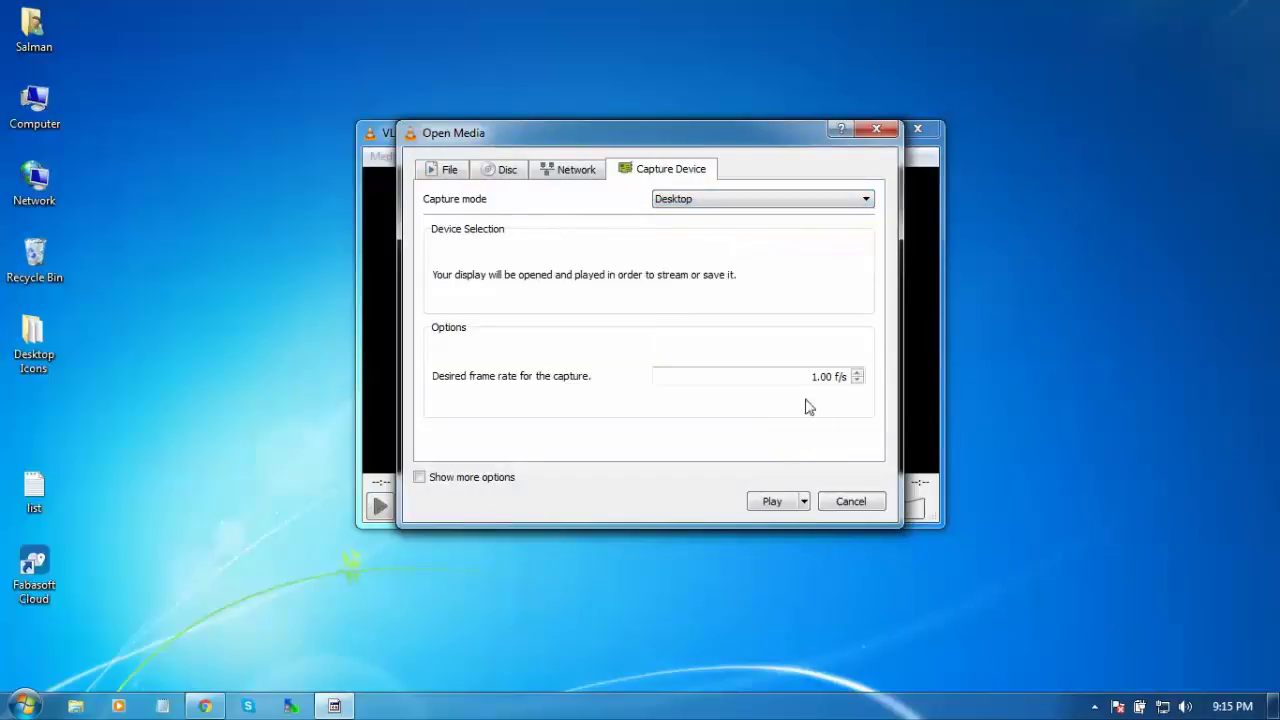
{"action": "left_click_drag", "start_coordinate": [811, 377], "coordinate": [818, 378]}
{"action": "type", "text": "15"}
Choose to convert the desktop capture and set its destination file to myRecording in the Videos library
{"action": "left_click", "coordinate": [805, 503]}
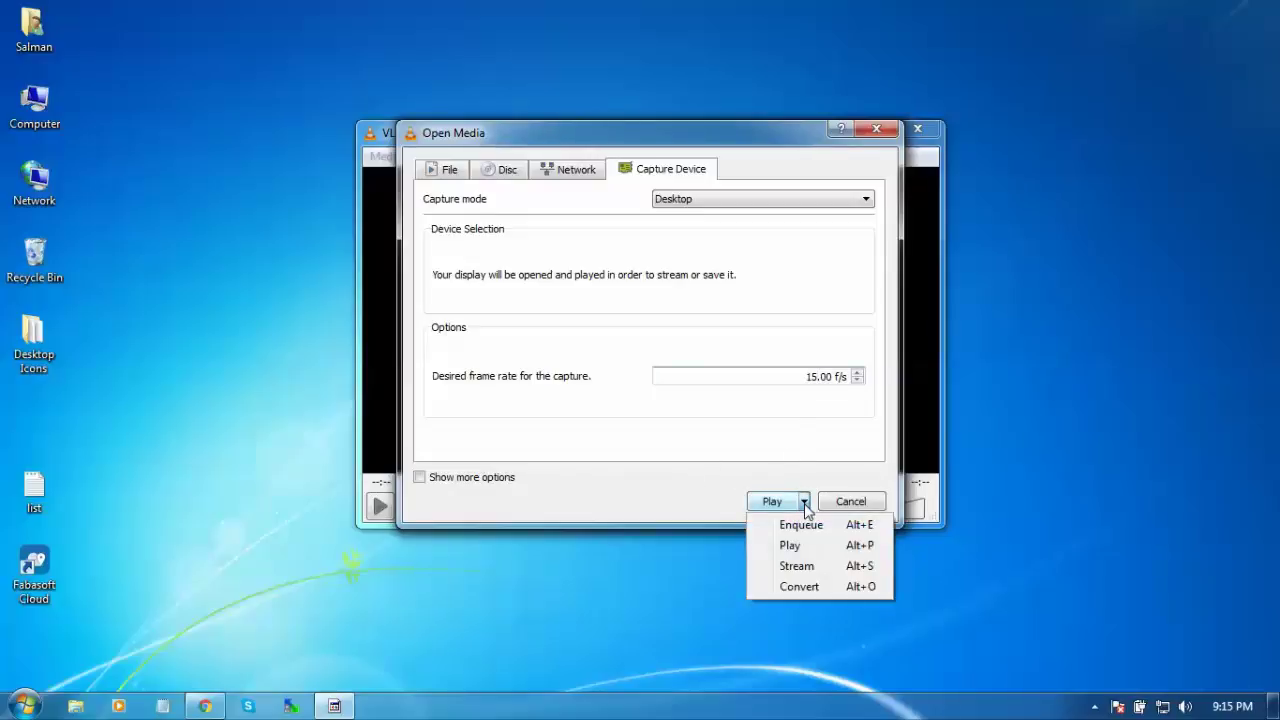
{"action": "left_click", "coordinate": [805, 588]}
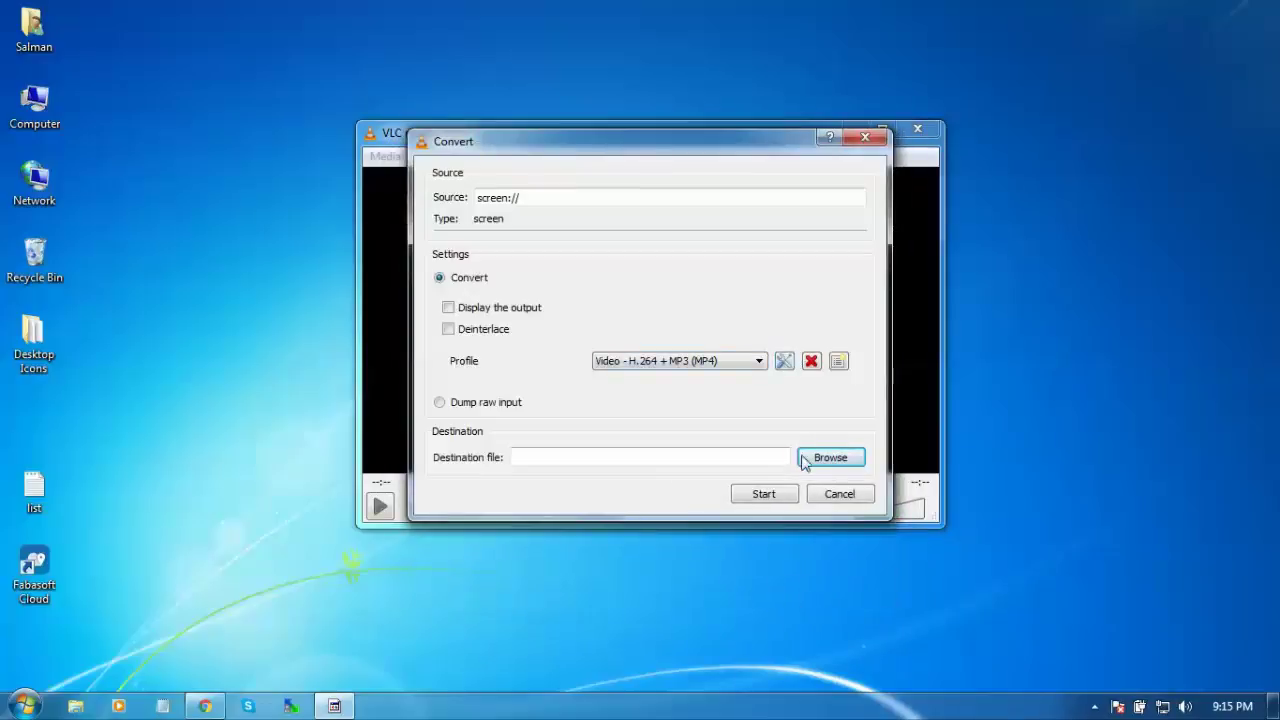
{"action": "left_click", "coordinate": [832, 460]}
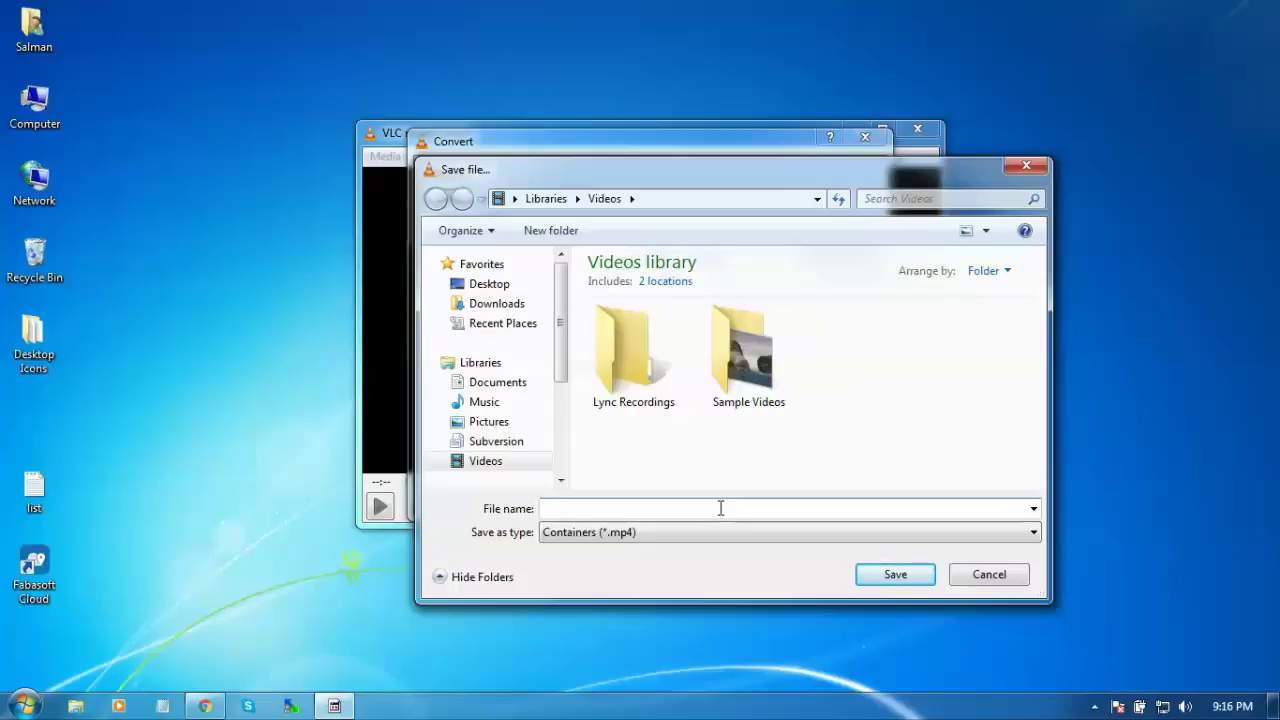
{"action": "type", "text": "myRecordi"}
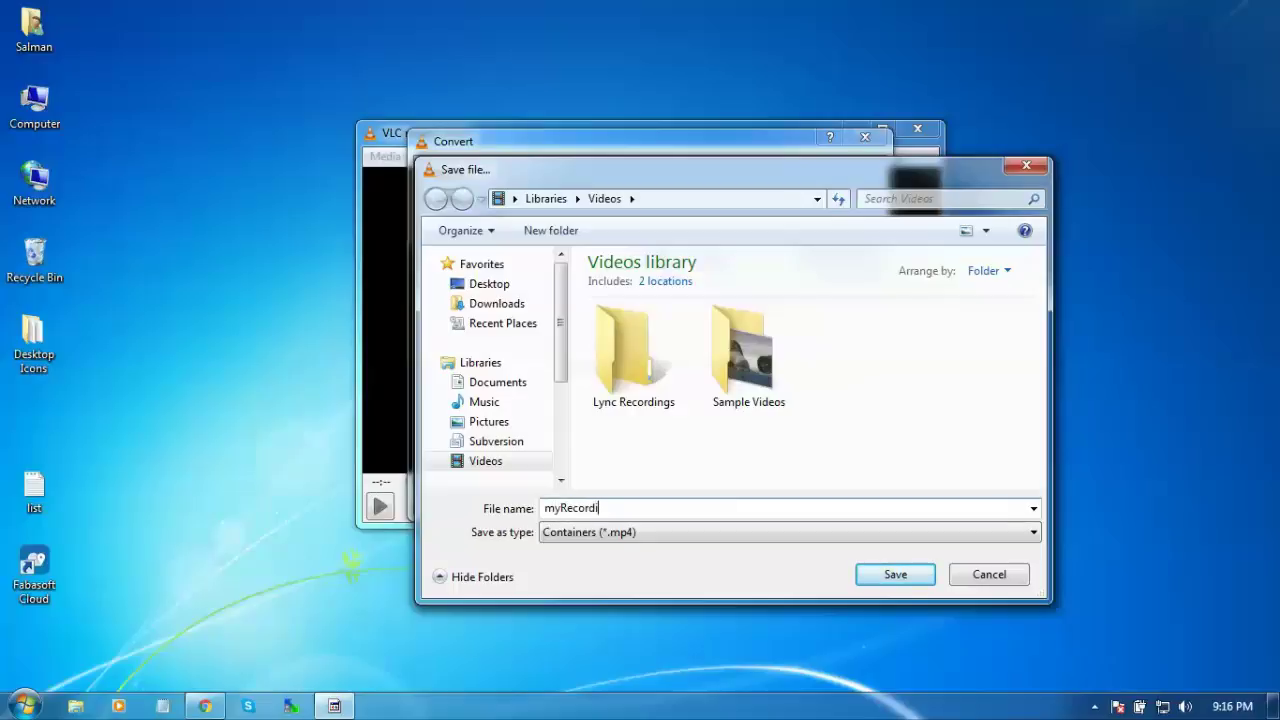
{"action": "type", "text": "ng"}
{"action": "left_click", "coordinate": [911, 575]}
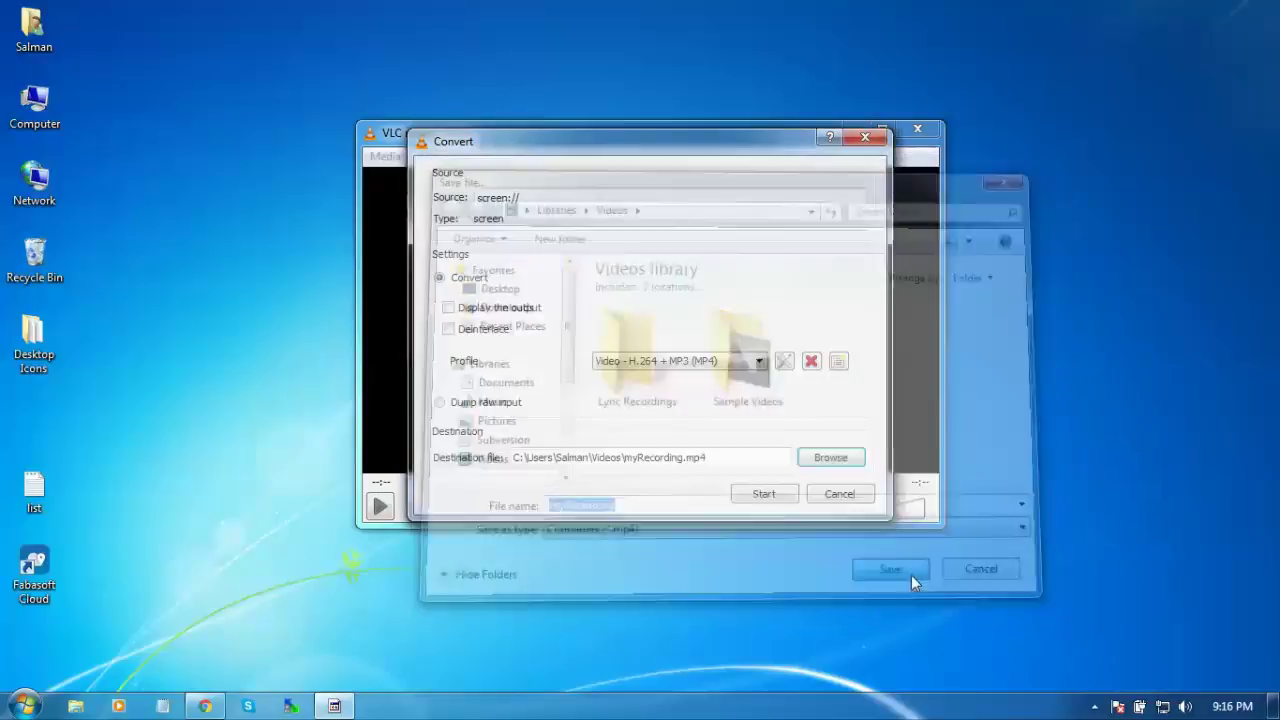
Select H-264 as the video codec of the MP4 conversion profile, check its audio codec settings and save the profile
{"action": "left_click", "coordinate": [784, 362]}
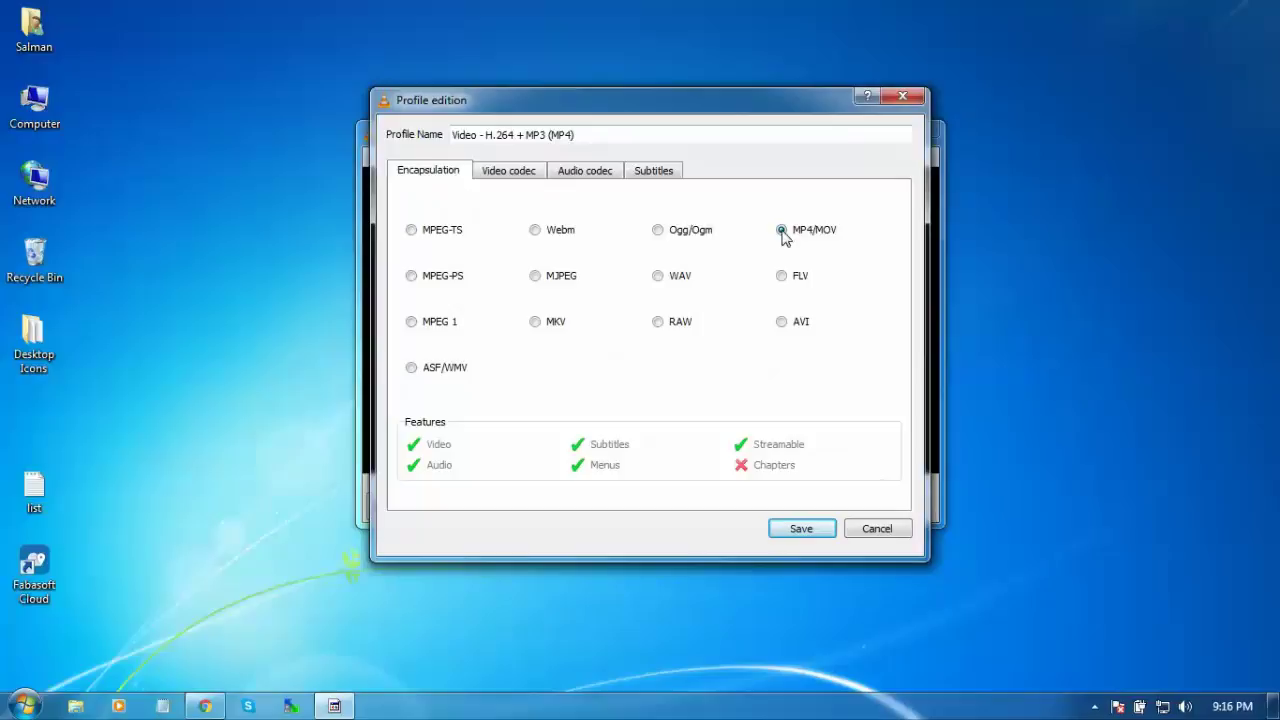
{"action": "left_click", "coordinate": [515, 176]}
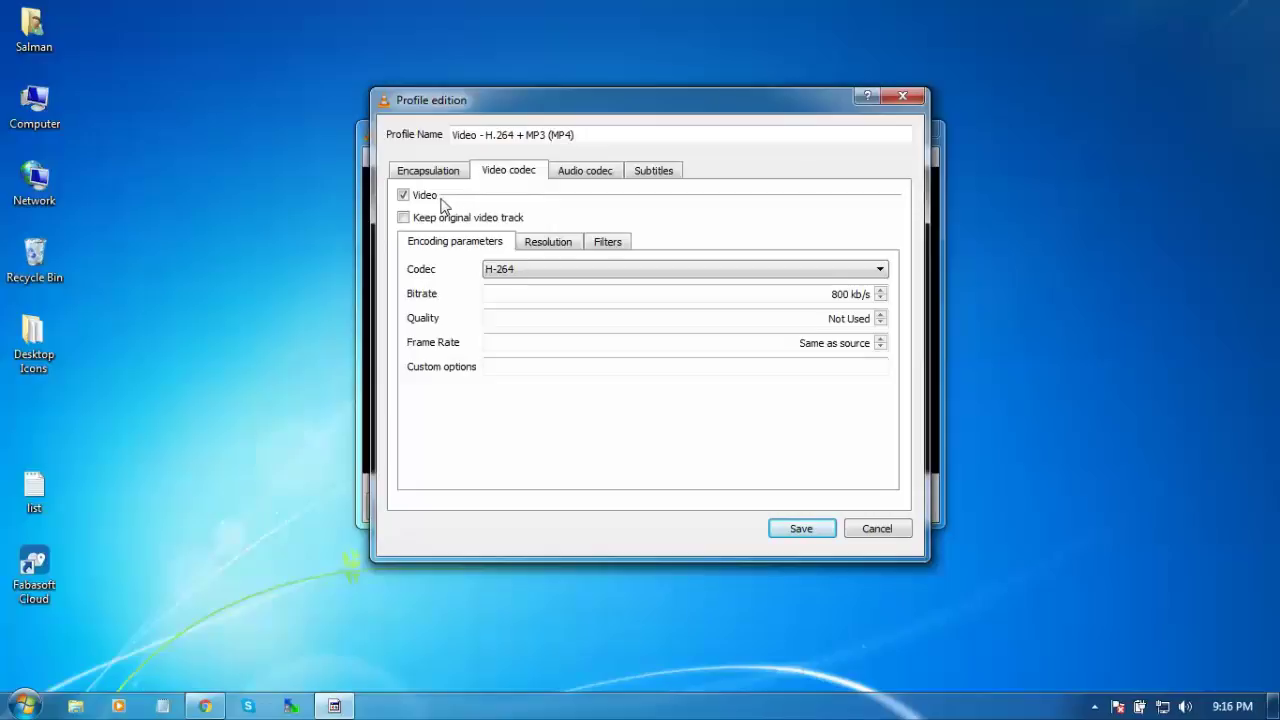
{"action": "left_click", "coordinate": [507, 272]}
{"action": "left_click", "coordinate": [535, 373]}
{"action": "left_click", "coordinate": [586, 174]}
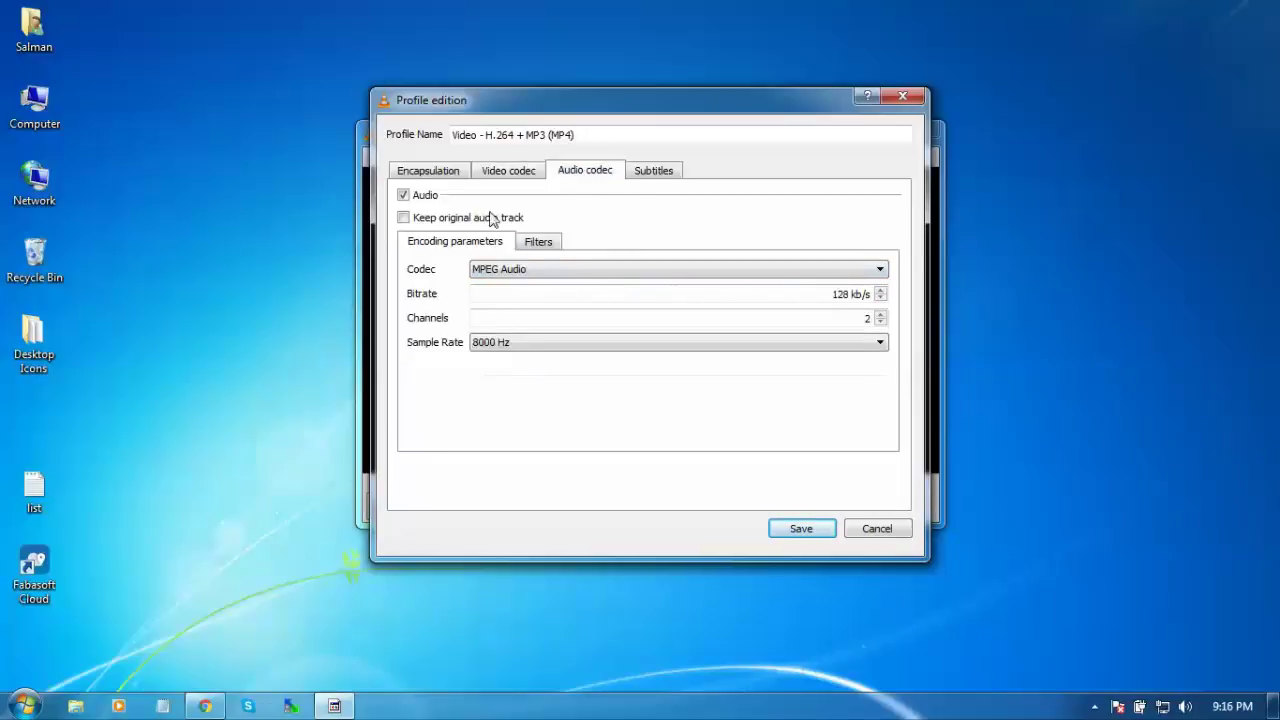
{"action": "left_click", "coordinate": [806, 538]}
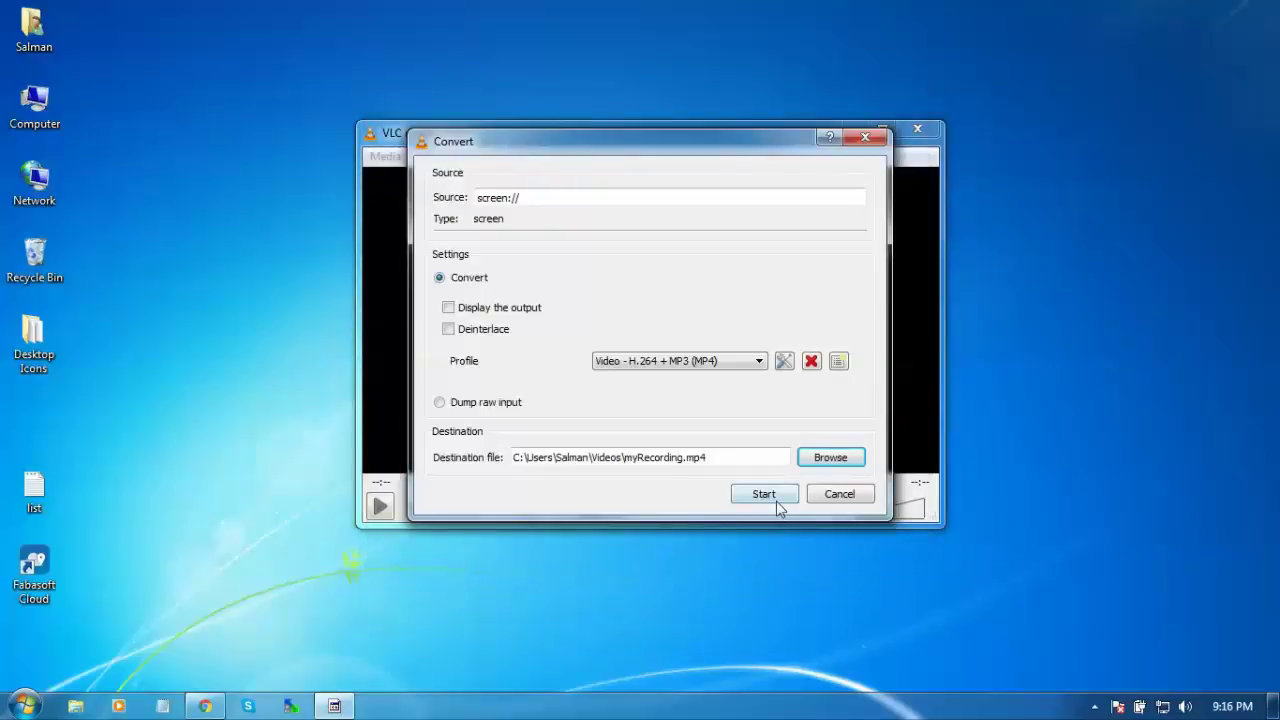
Start the desktop recording and enlarge the player window to cover most of the desktop
{"action": "left_click", "coordinate": [763, 494]}
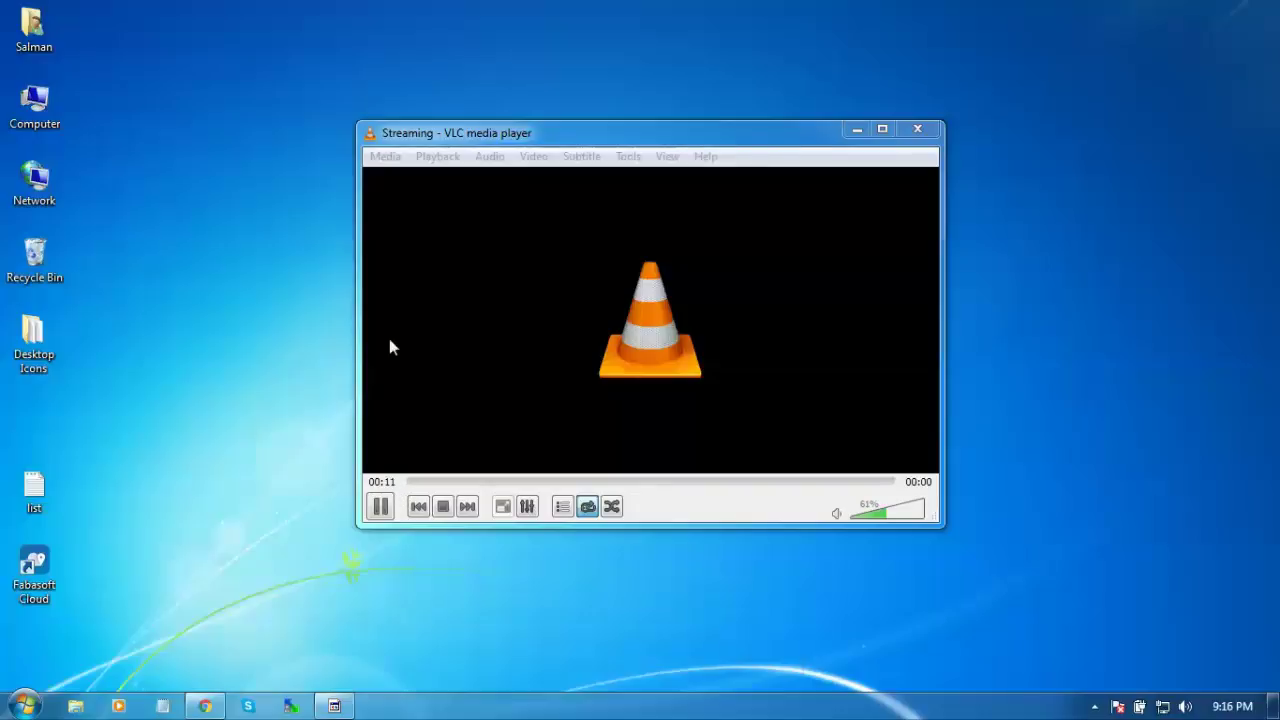
{"action": "left_click_drag", "start_coordinate": [352, 127], "coordinate": [156, 56]}
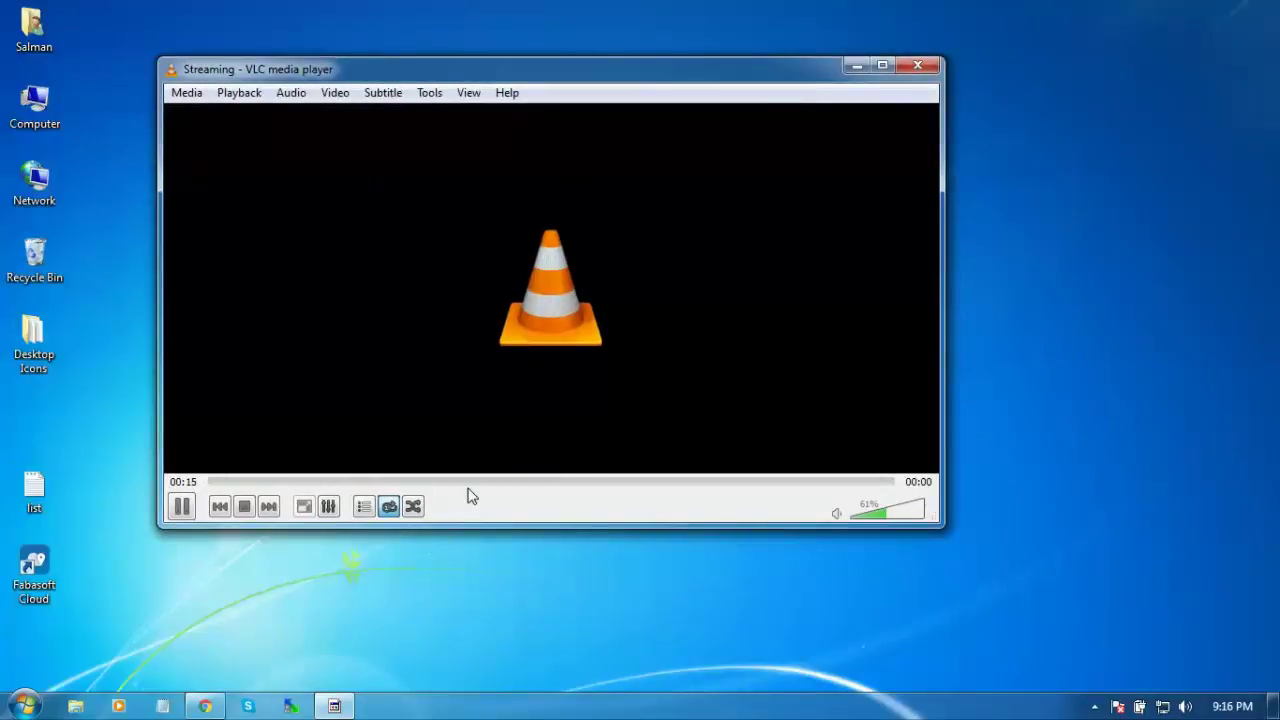
{"action": "left_click_drag", "start_coordinate": [944, 524], "coordinate": [1197, 632]}
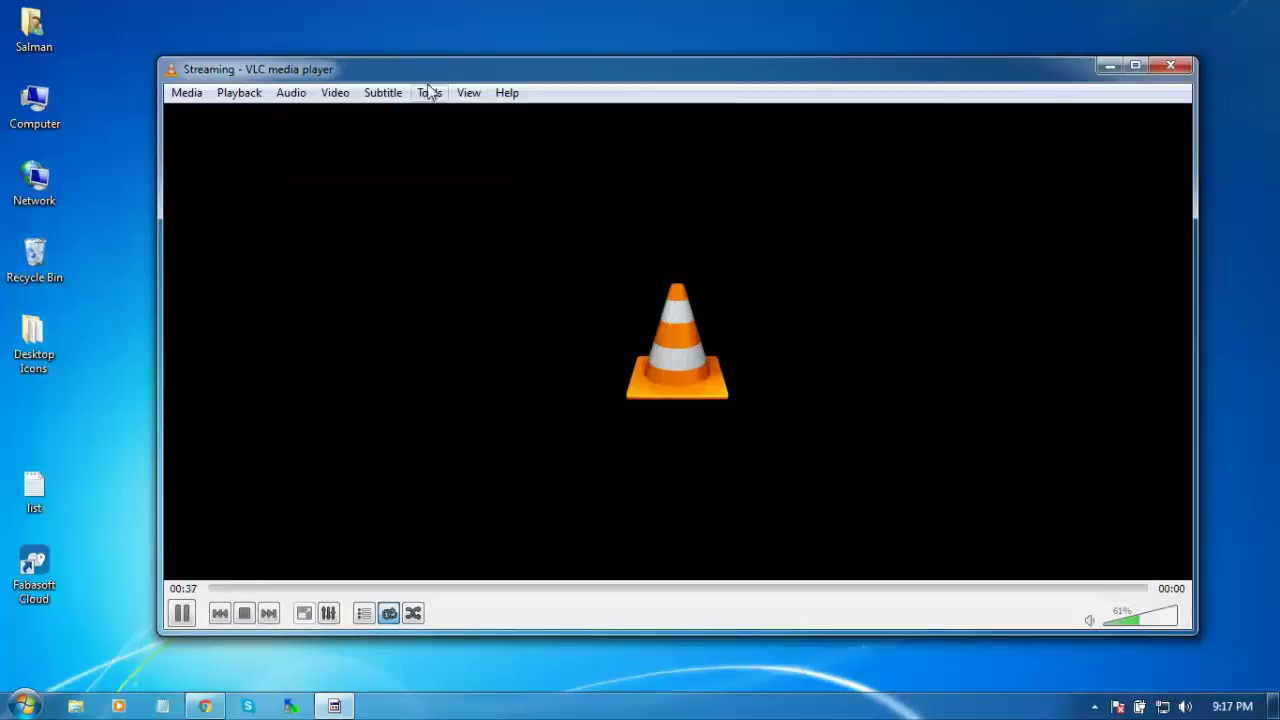
{"action": "left_click_drag", "start_coordinate": [456, 57], "coordinate": [462, 15]}
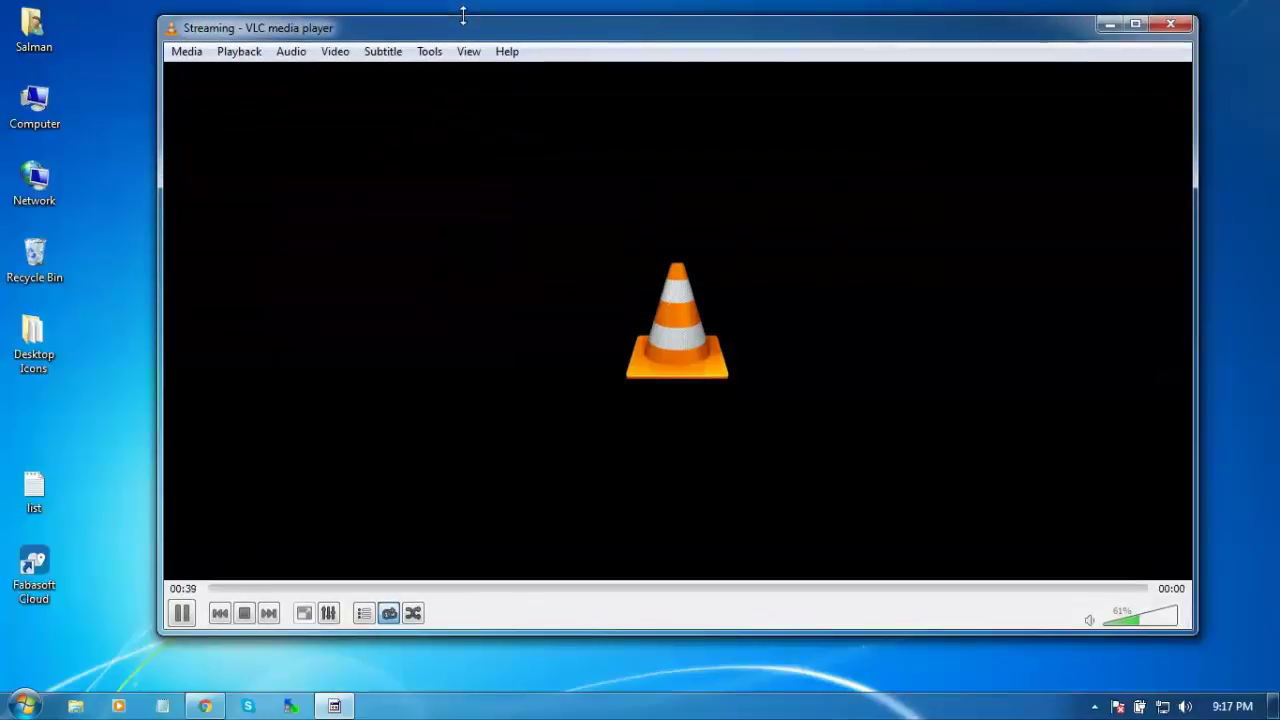
Pause and stop the desktop recording, and close the media player
{"action": "left_click", "coordinate": [184, 614]}
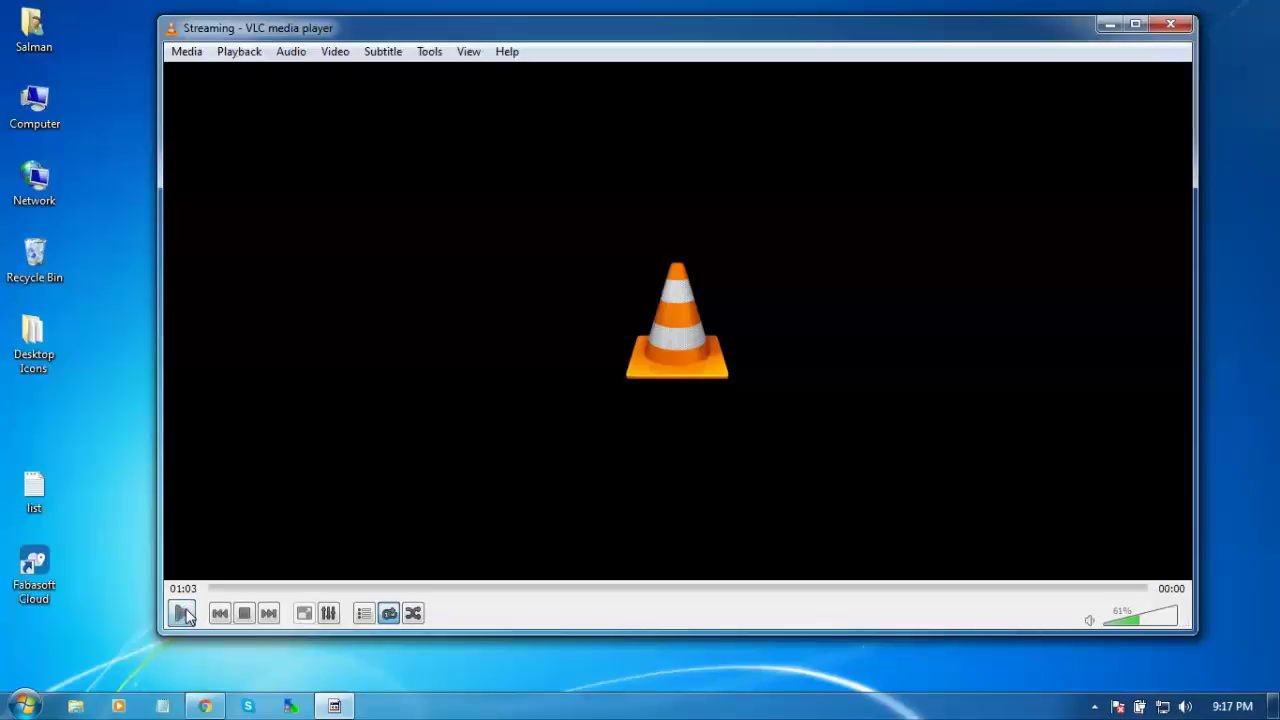
{"action": "left_click", "coordinate": [240, 617]}
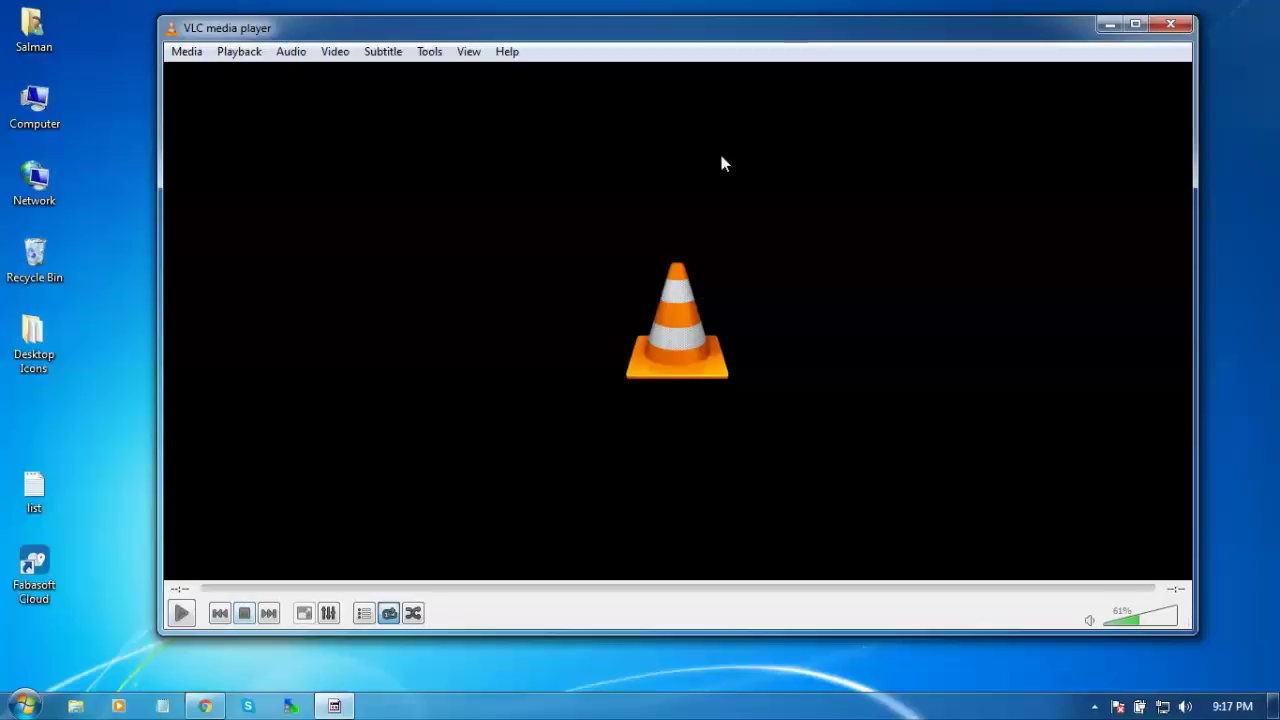
{"action": "left_click", "coordinate": [1168, 25]}
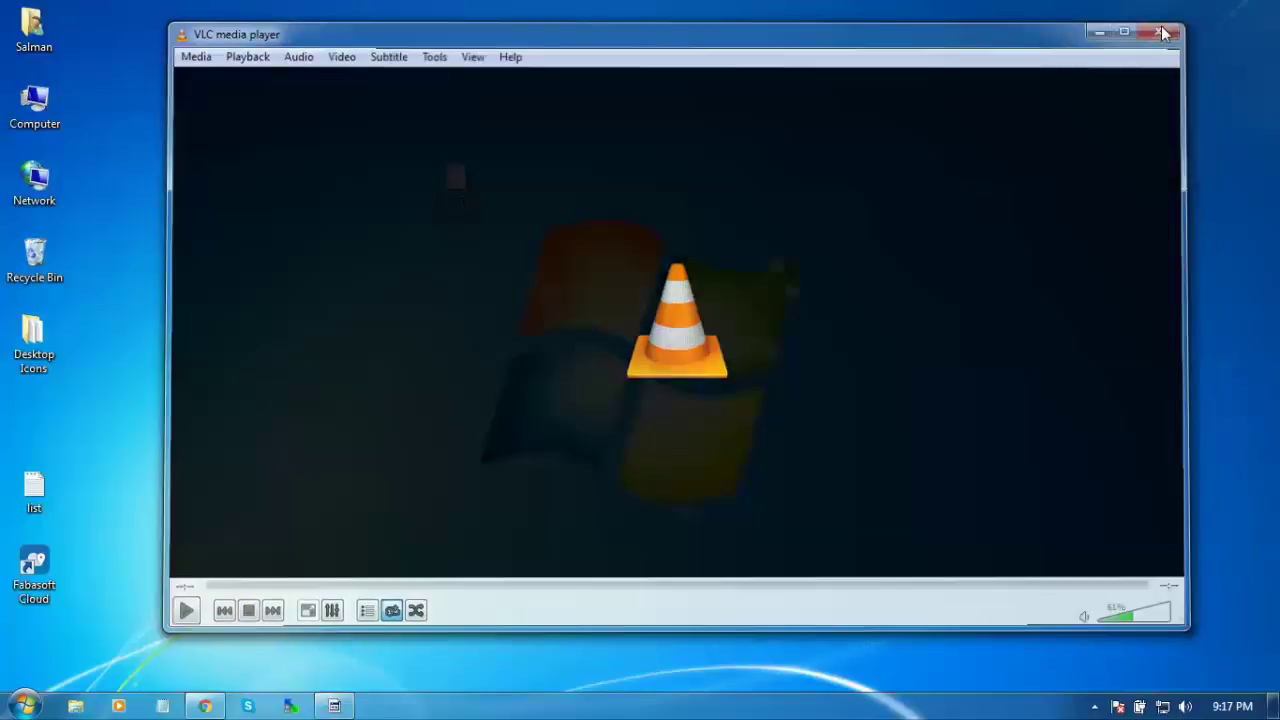
Switch to Windows Explorer, find myRecording in the Videos library and examine its file properties
{"action": "left_click", "coordinate": [77, 707]}
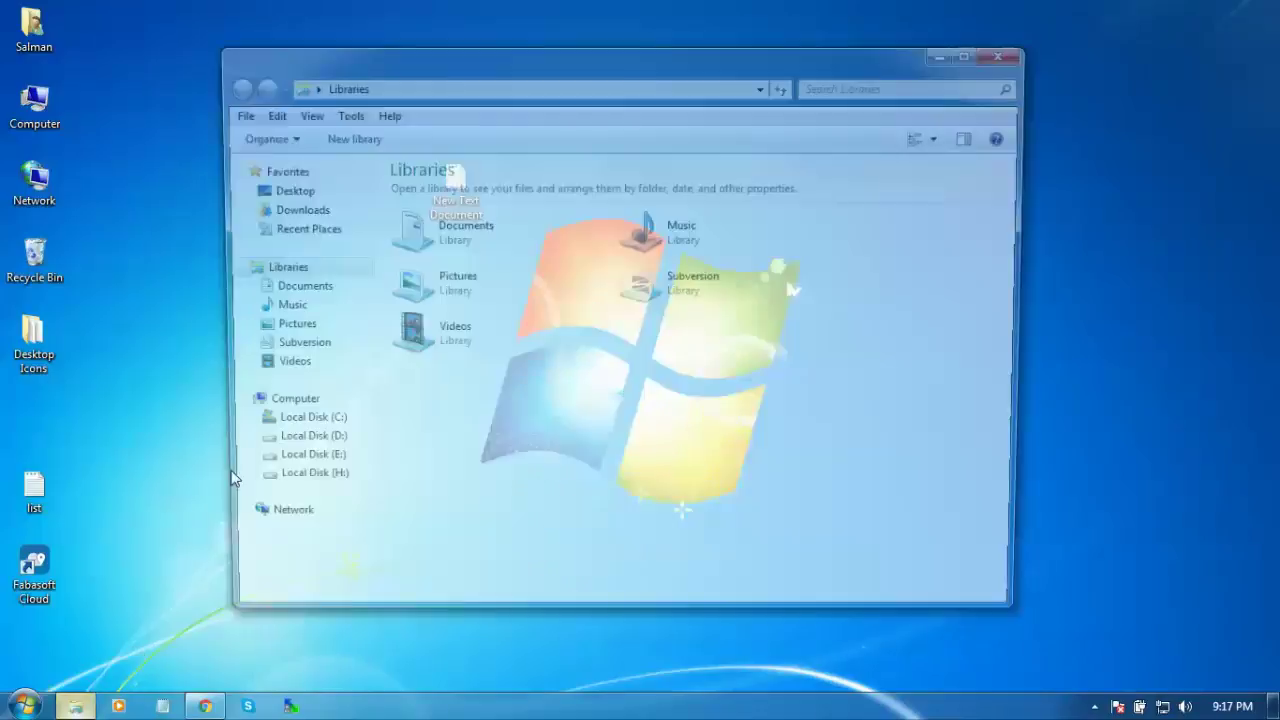
{"action": "left_click", "coordinate": [290, 368]}
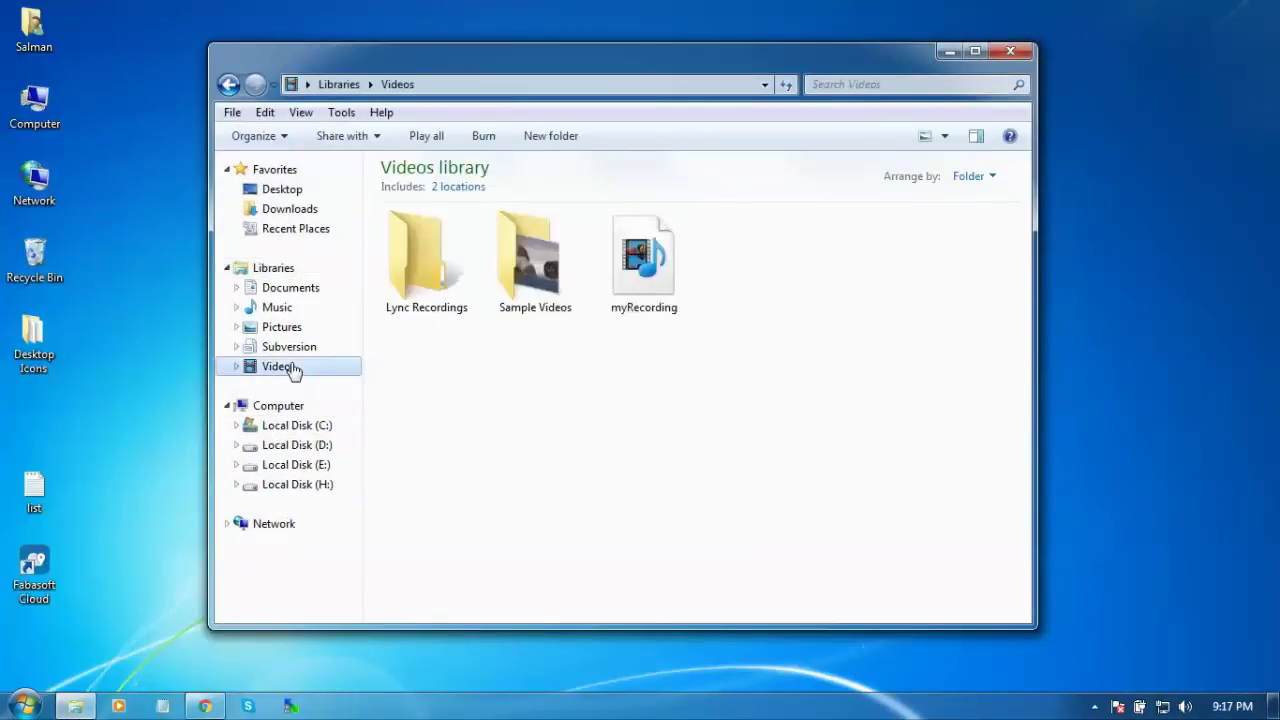
{"action": "left_click", "coordinate": [682, 289]}
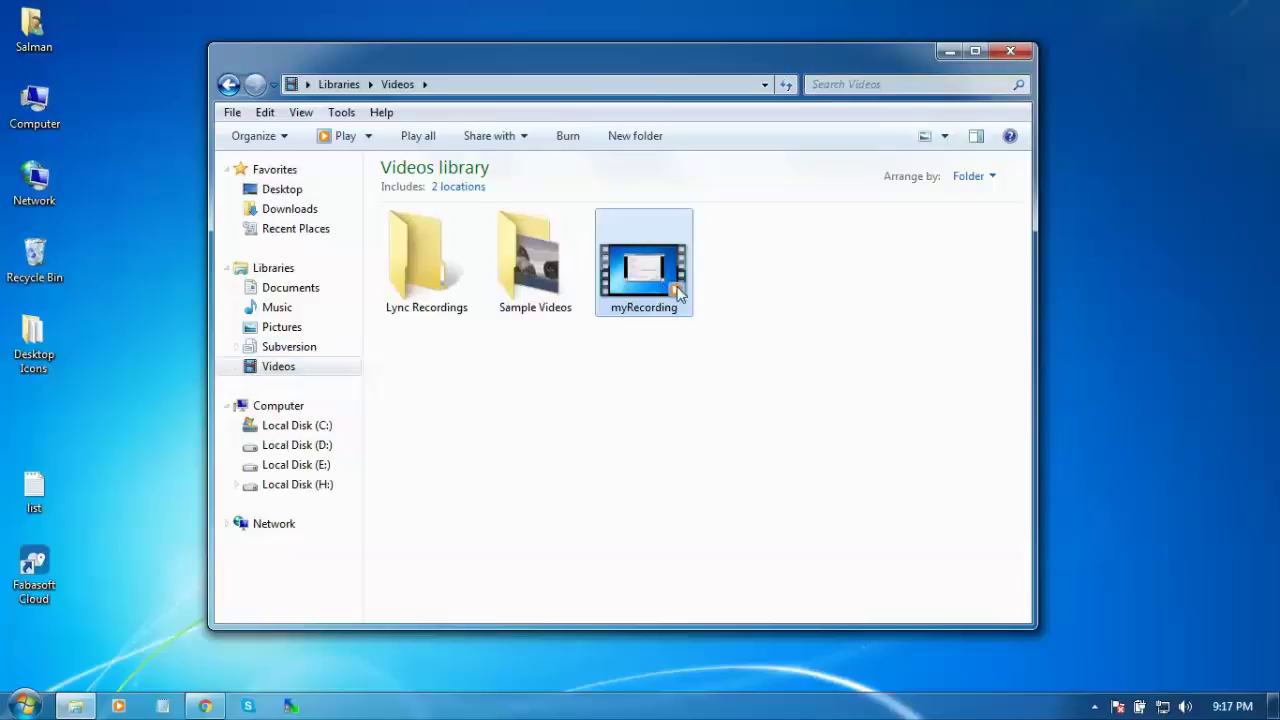
{"action": "right_click", "coordinate": [667, 285]}
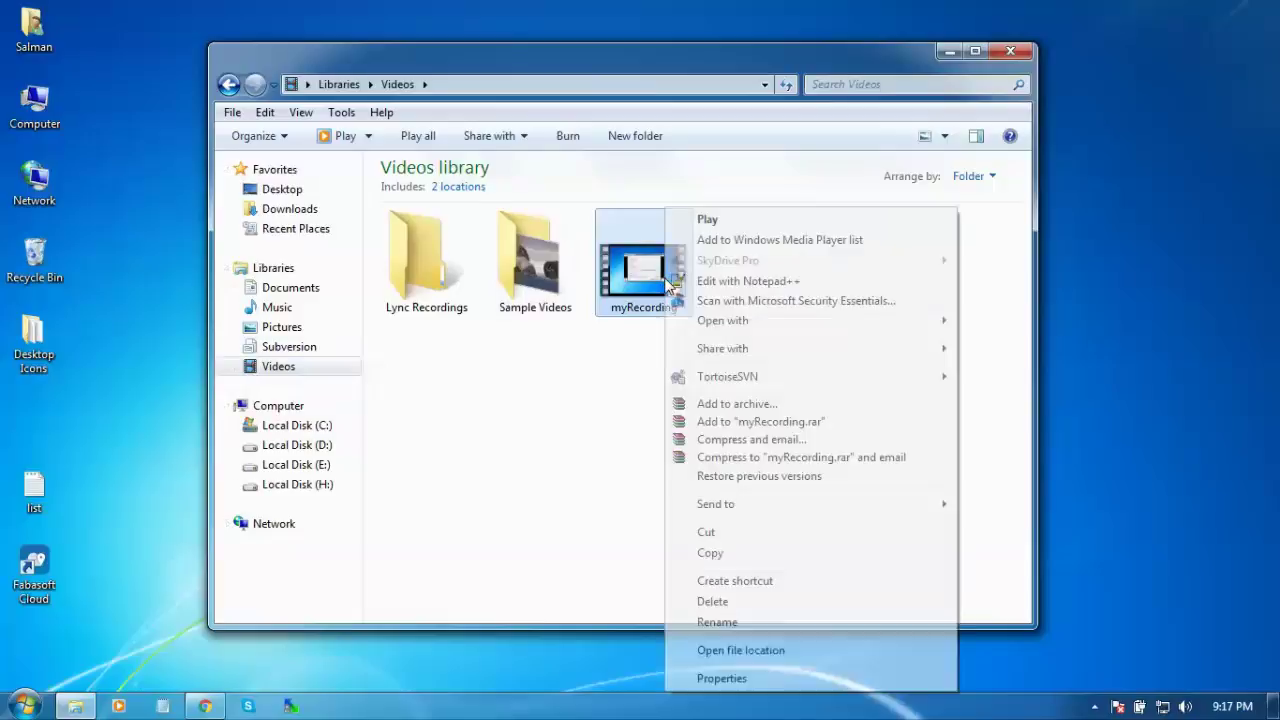
{"action": "left_click", "coordinate": [722, 678]}
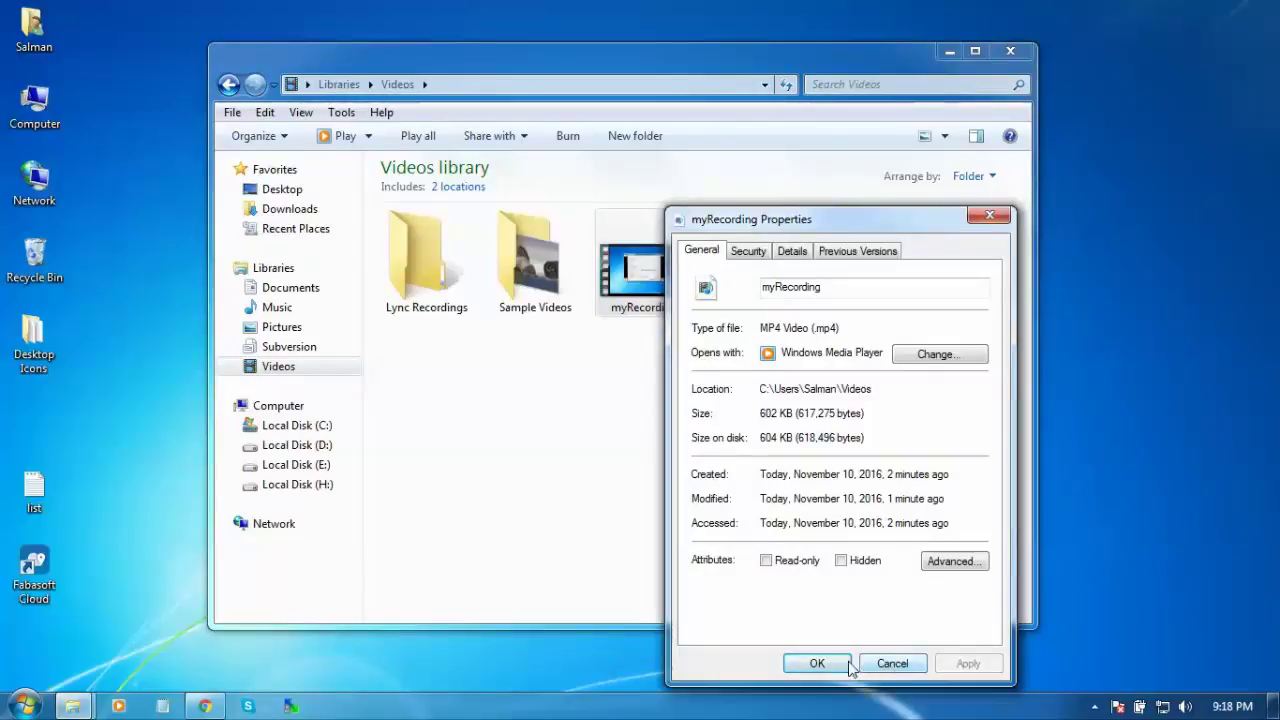
{"action": "left_click", "coordinate": [818, 664]}
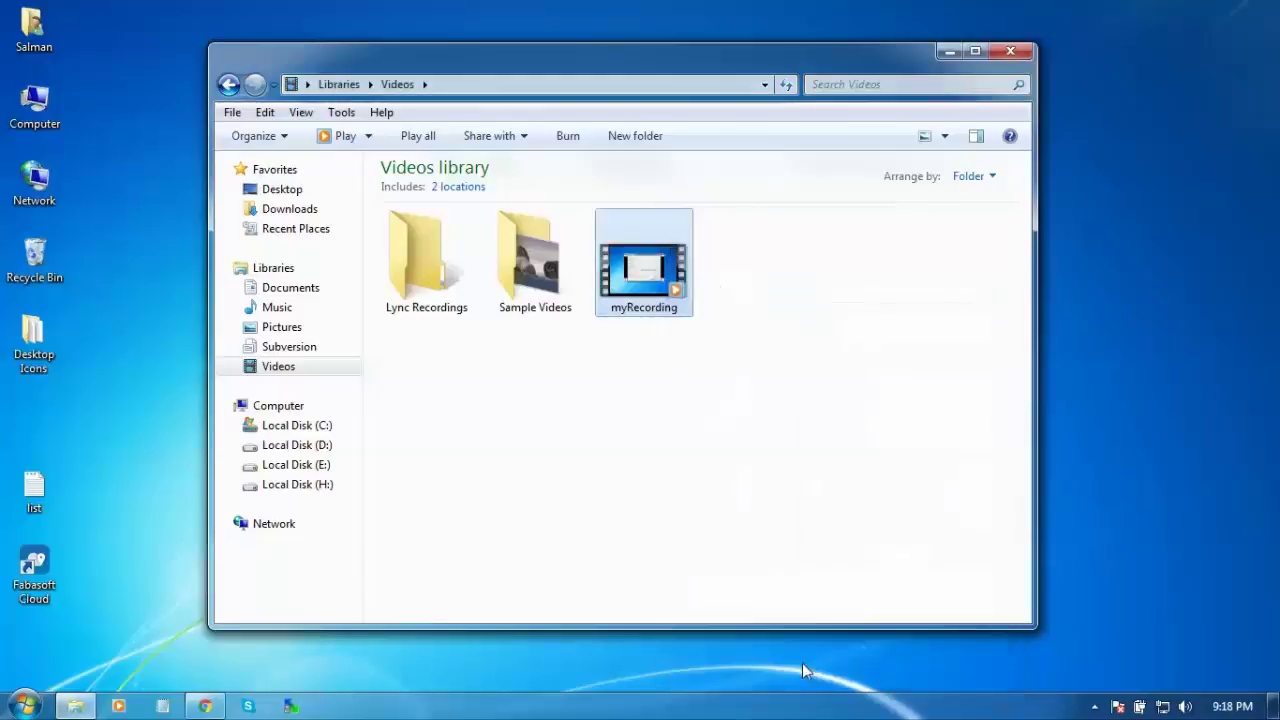
Play myRecording with VLC media player in a maximized window, and close the player and the Videos library
{"action": "right_click", "coordinate": [668, 238]}
{"action": "mouse_move", "coordinate": [864, 325]}
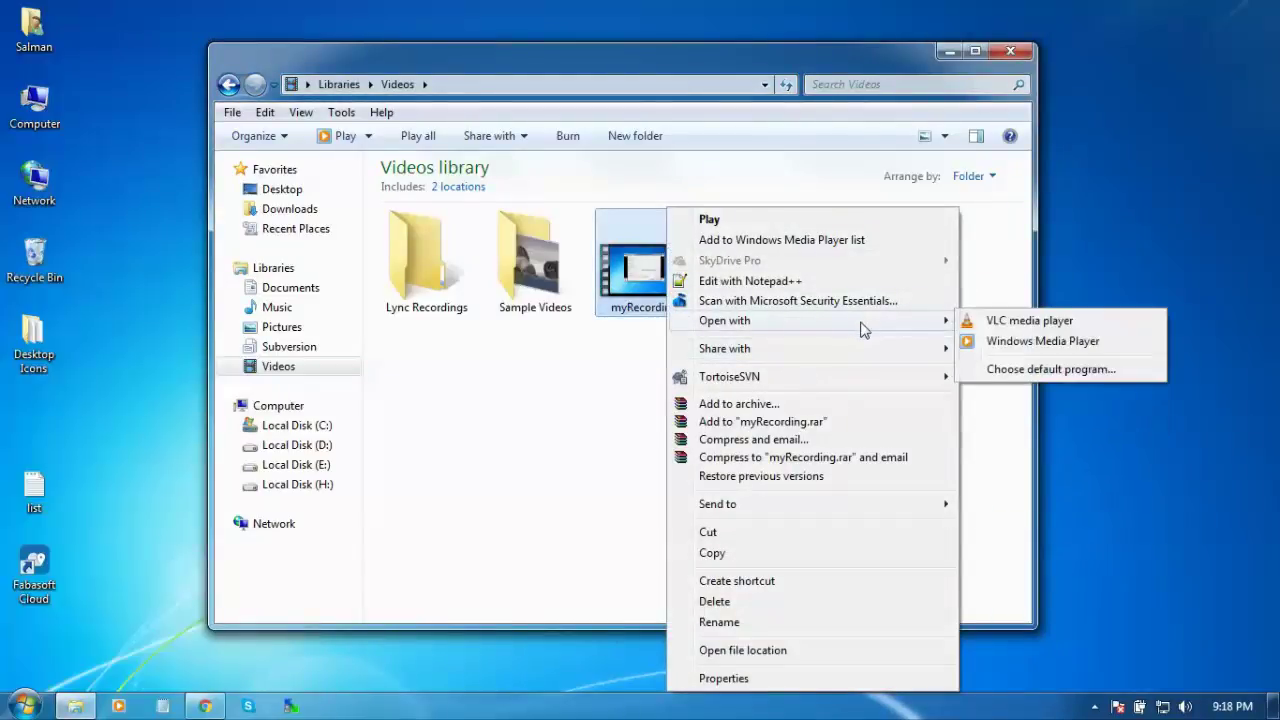
{"action": "left_click", "coordinate": [988, 321]}
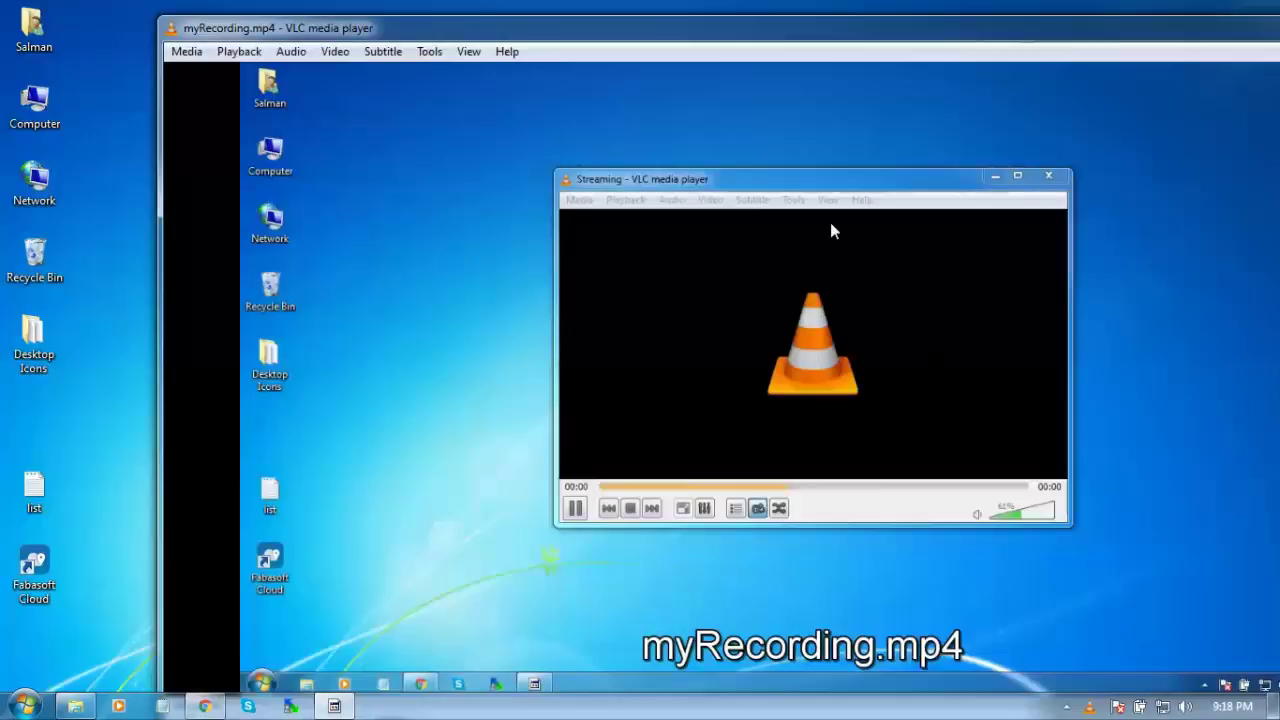
{"action": "double_click", "coordinate": [809, 24]}
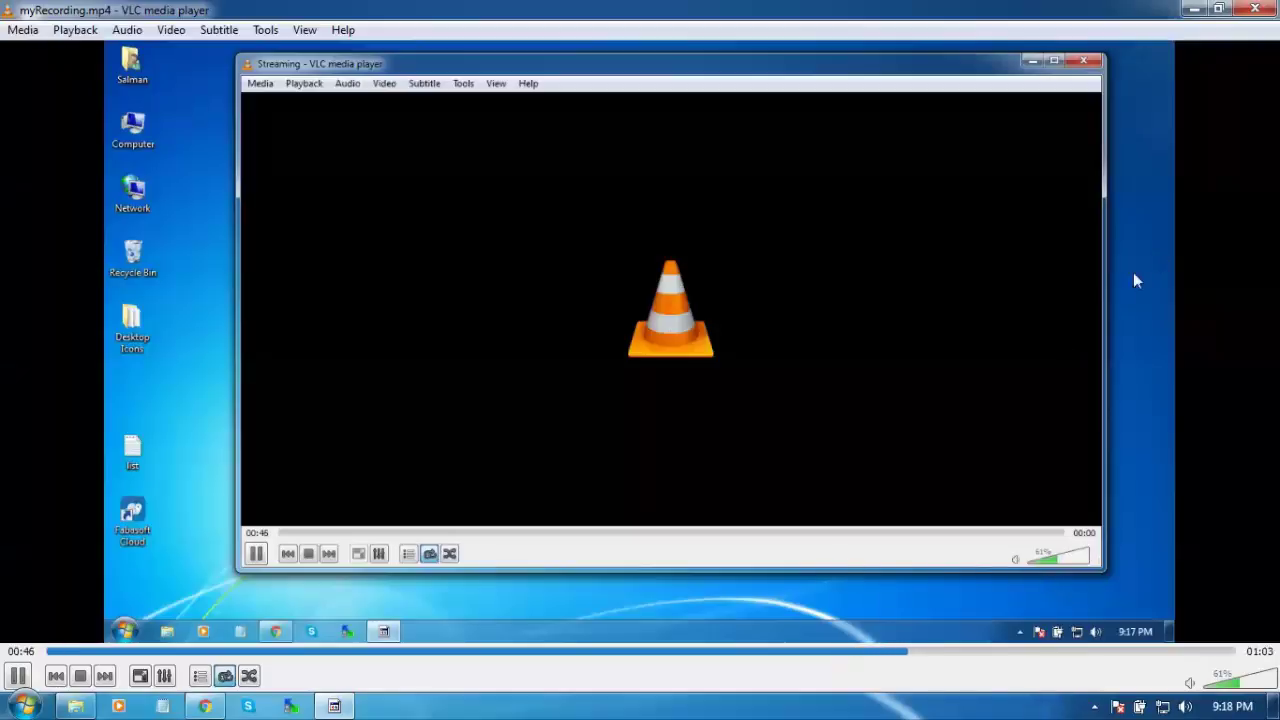
{"action": "left_click", "coordinate": [1254, 9]}
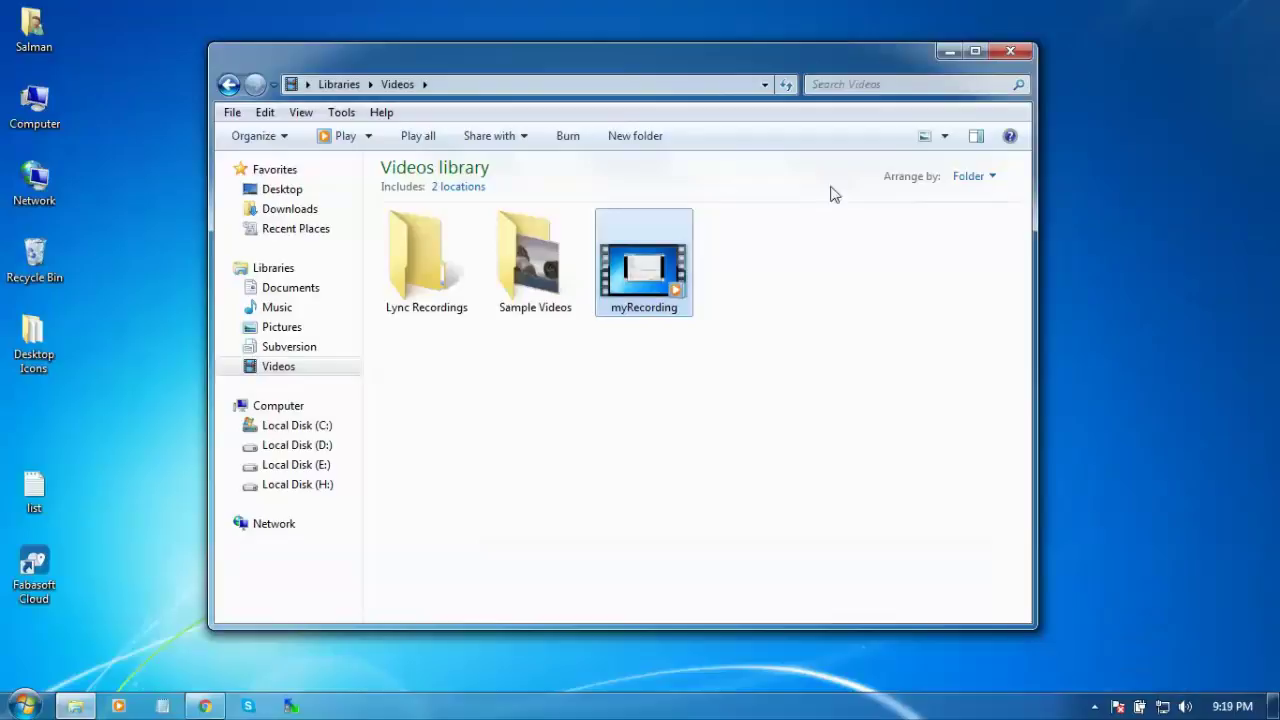
{"action": "left_click", "coordinate": [1010, 52]}
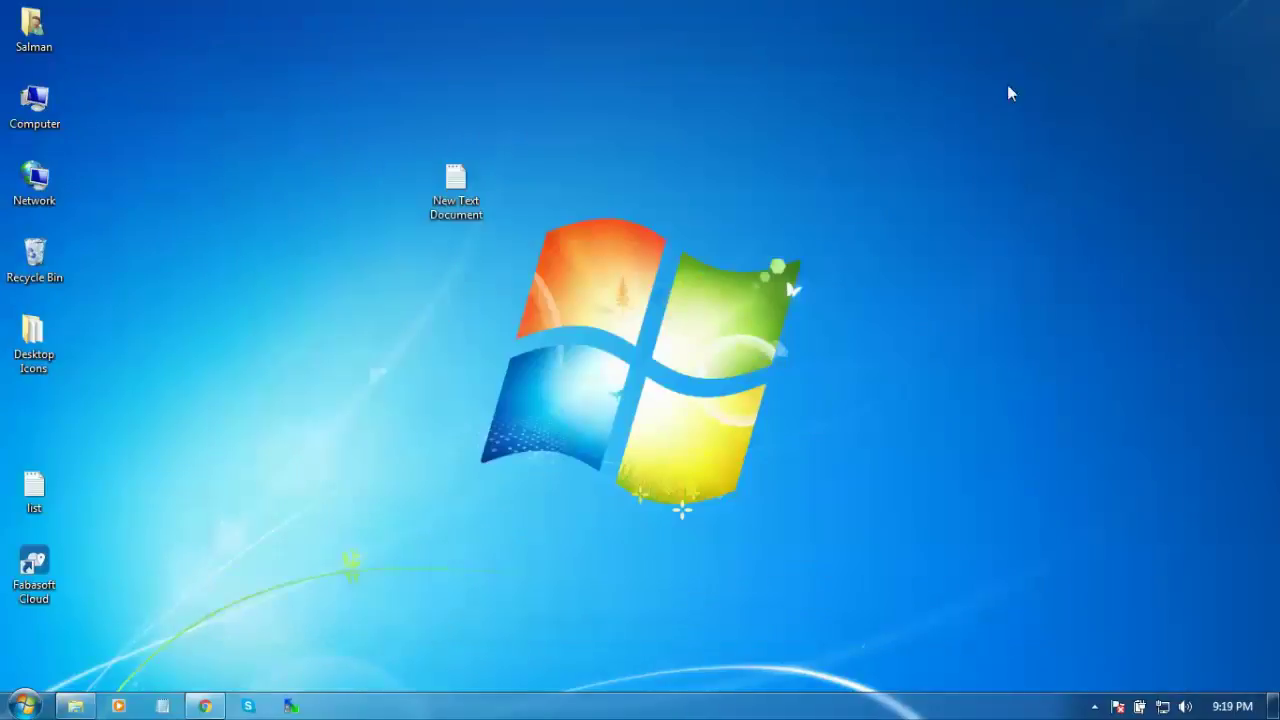
{"action": "mouse_move", "coordinate": [466, 186]}
{"action": "left_mouse_down"}
{"action": "mouse_move", "coordinate": [557, 176]}
{"action": "mouse_move", "coordinate": [535, 165]}
{"action": "mouse_move", "coordinate": [465, 190]}
{"action": "left_mouse_up"}
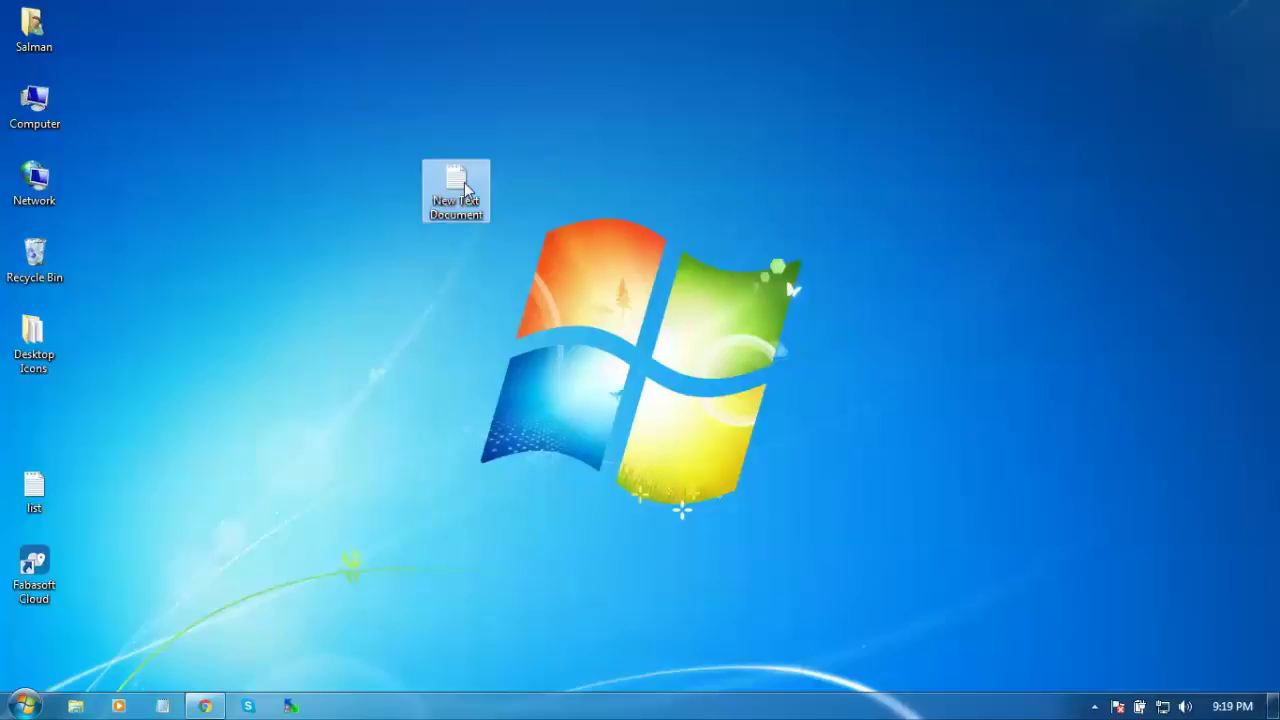
{"action": "left_click", "coordinate": [604, 189]}
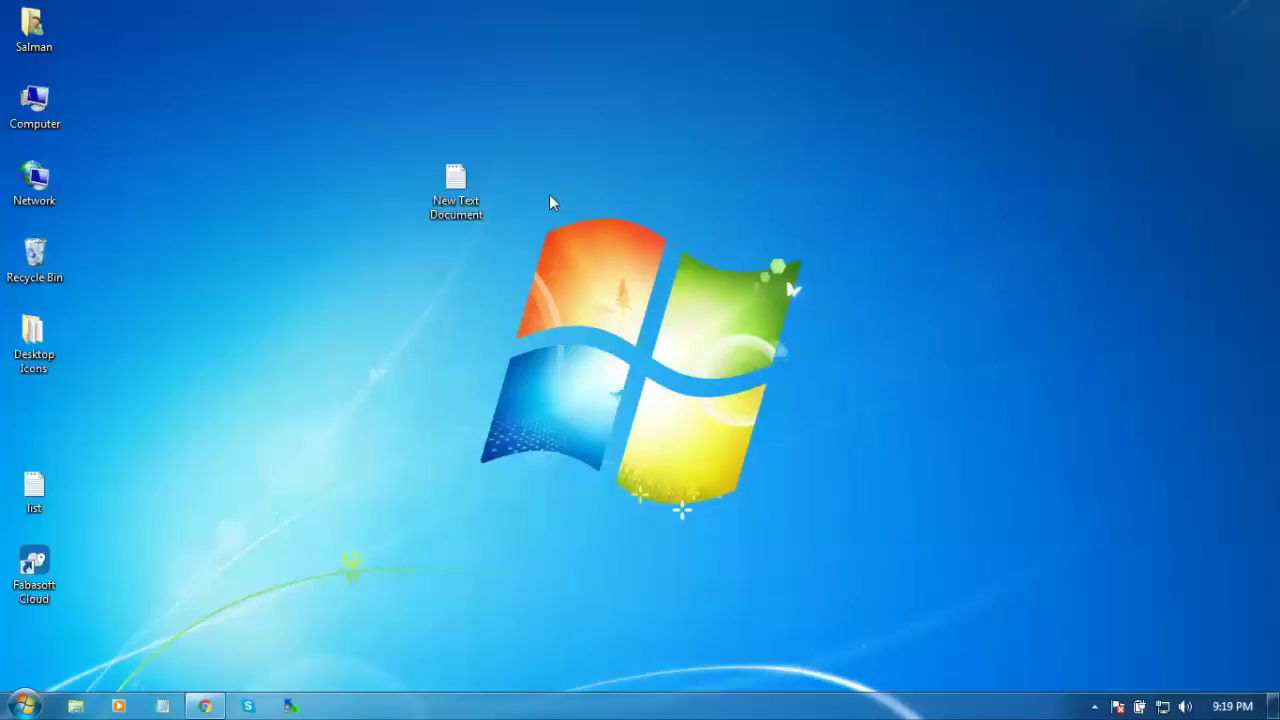